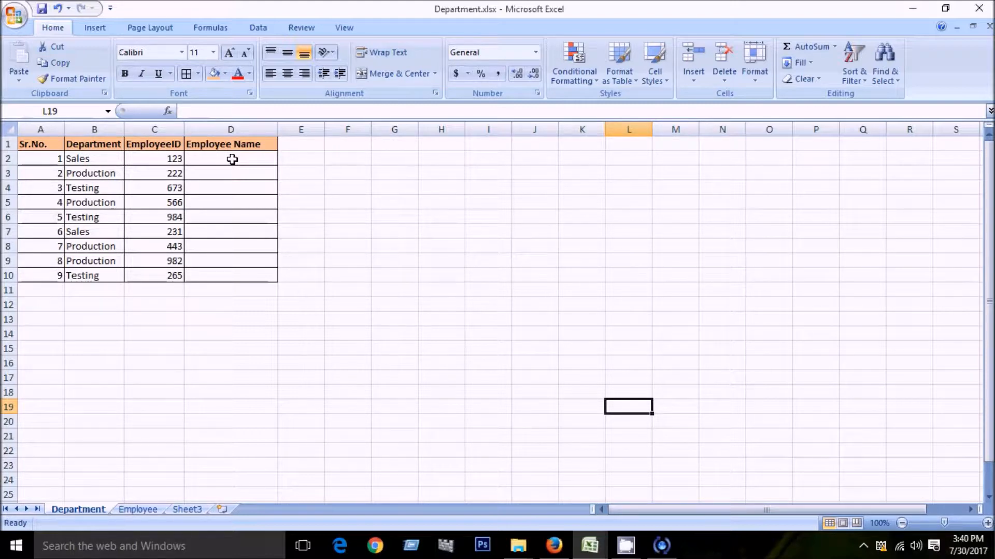
left_click(210, 176)
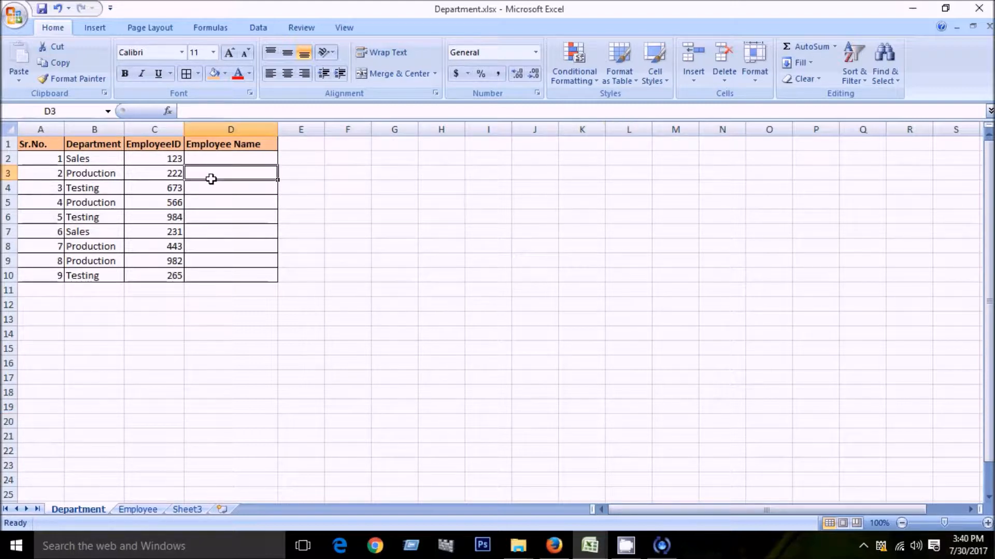
left_click(176, 175)
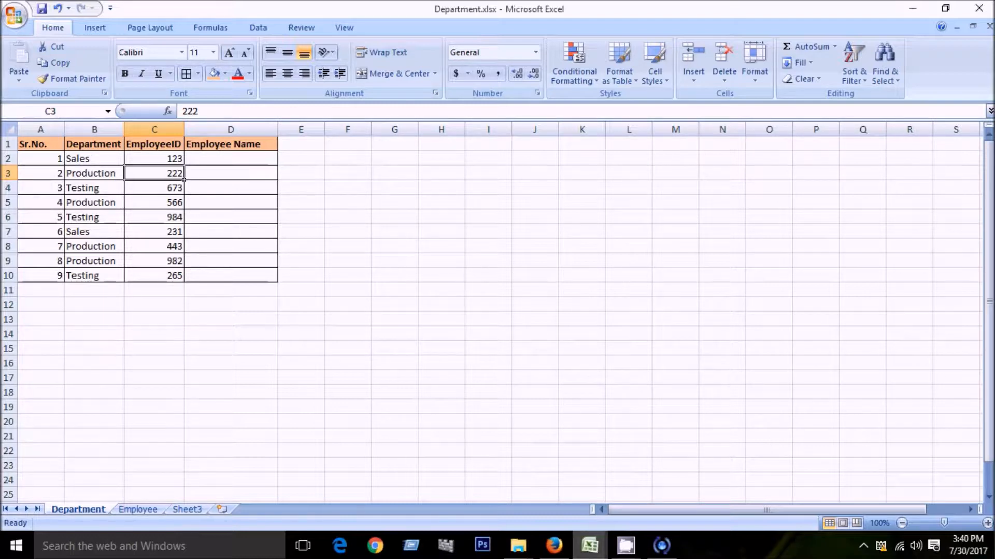
left_click(625, 546)
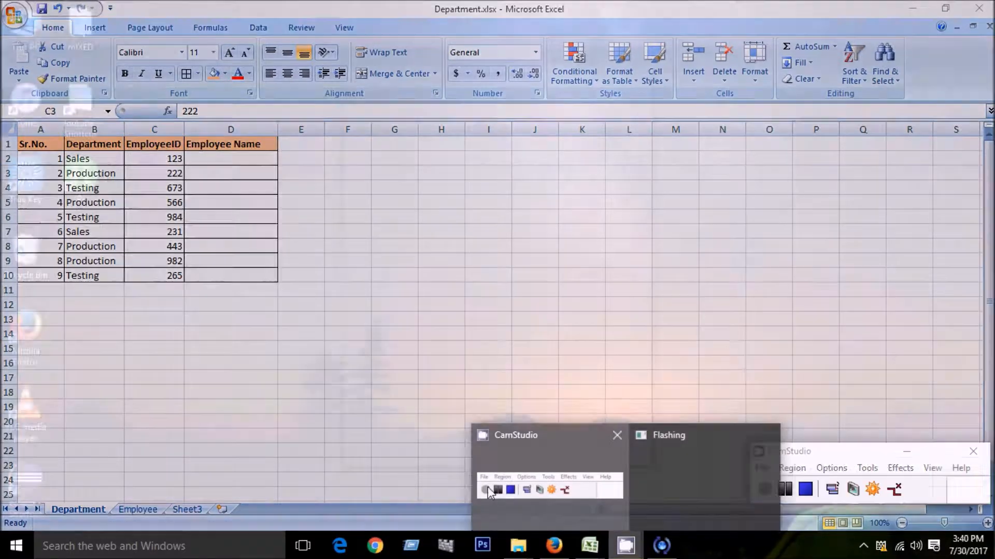
left_click(549, 481)
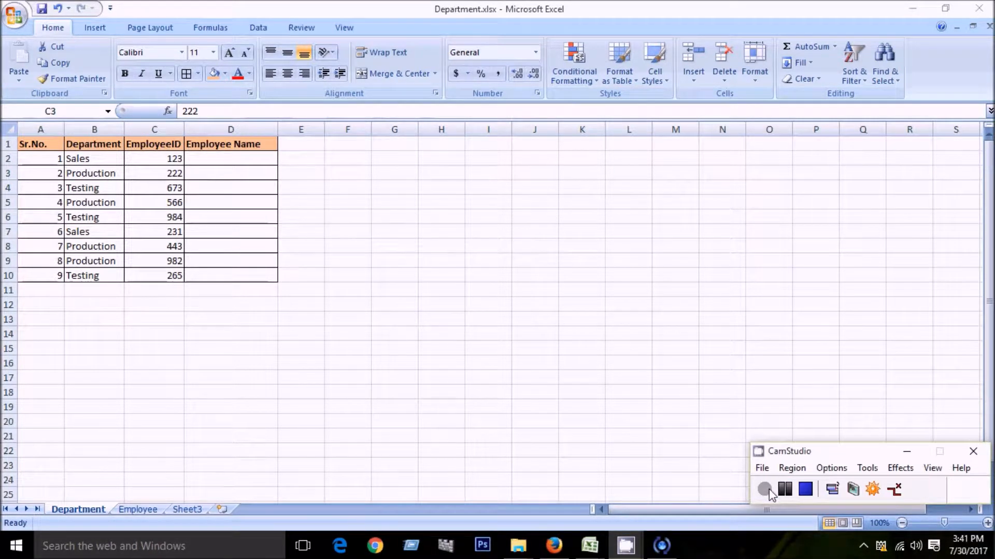
left_click(769, 489)
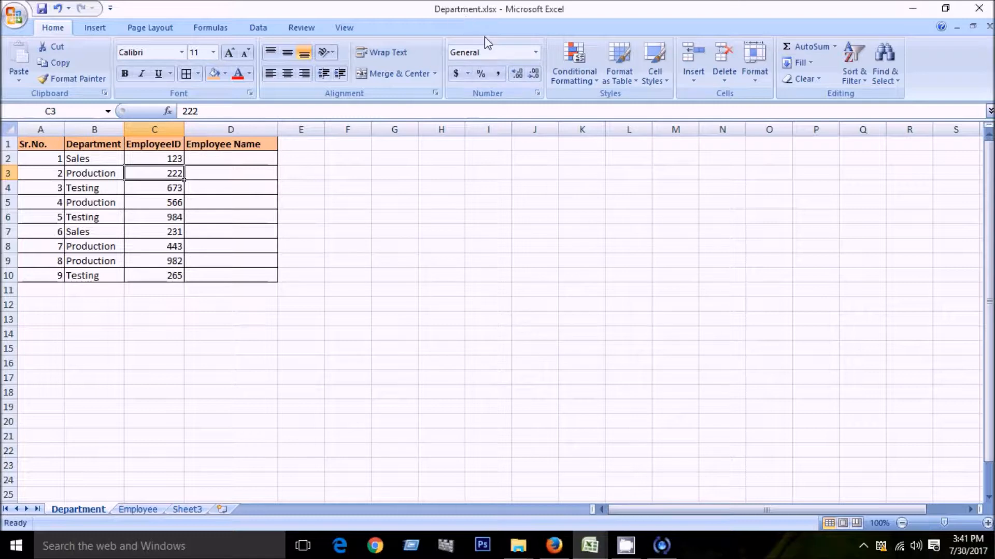
Review the employee ID and name table in Employee.xlsx, and return to Department.xlsx
left_click(586, 550)
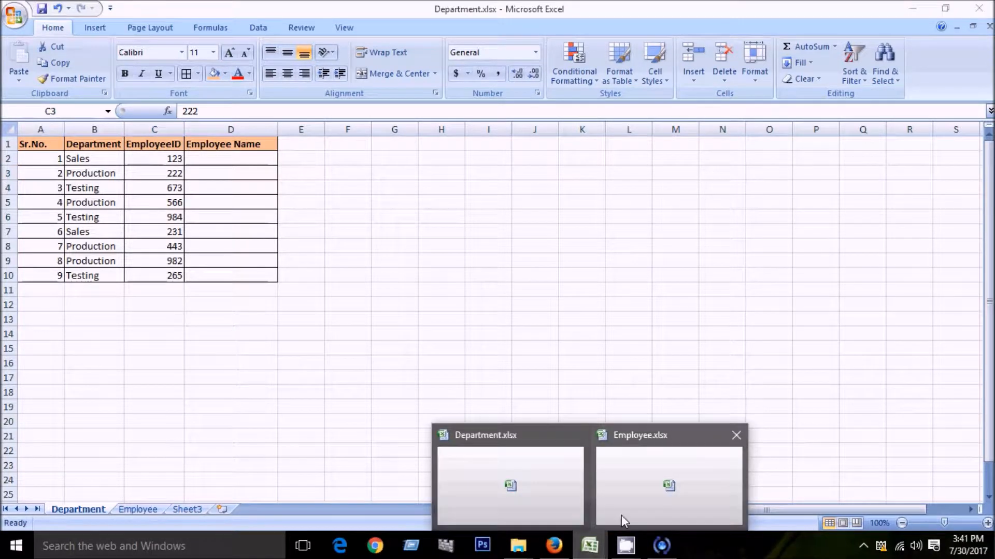
left_click(622, 524)
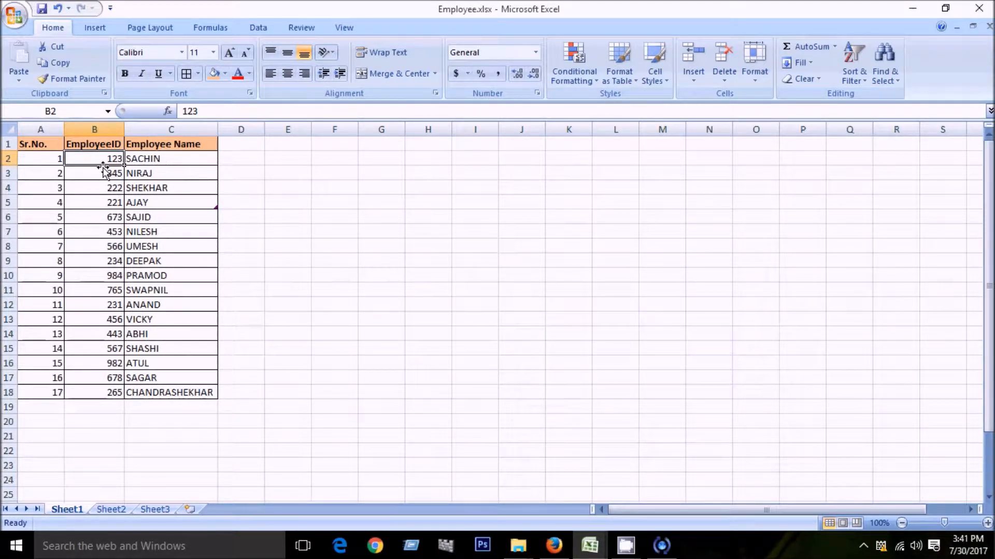
mouse_move(593, 548)
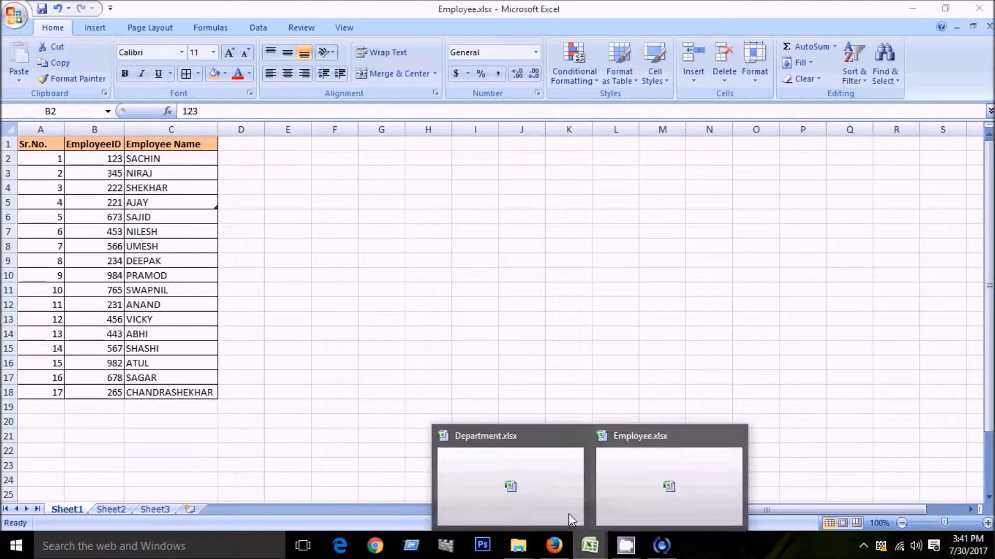
left_click(539, 492)
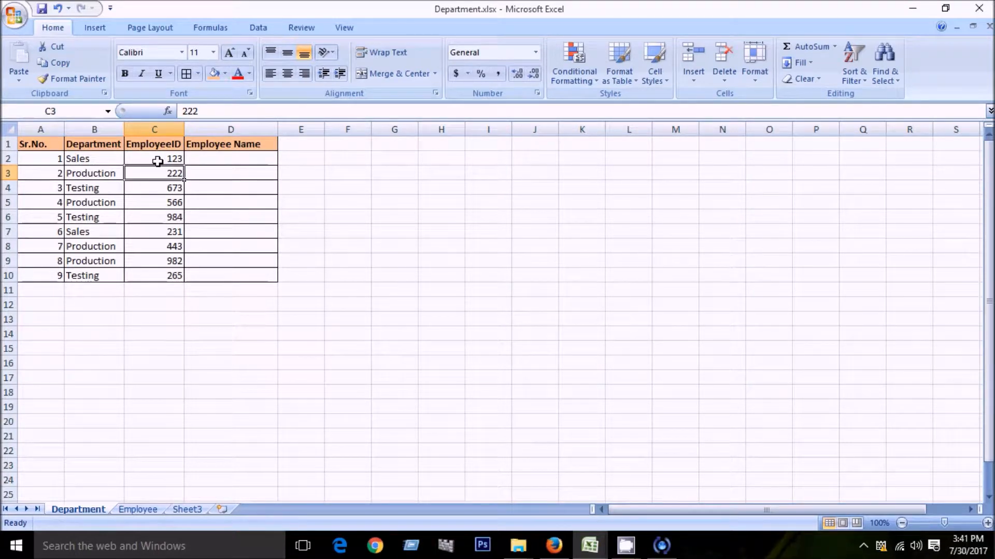
Begin a VLOOKUP formula in cell D2 under Employee Name, using the employee ID in C2 as the lookup value
left_click(247, 158)
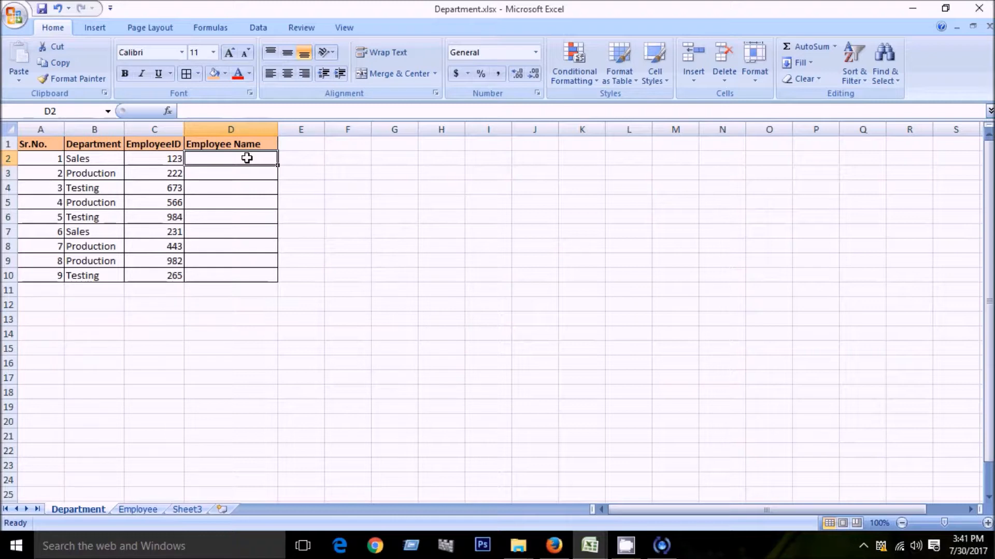
type("=")
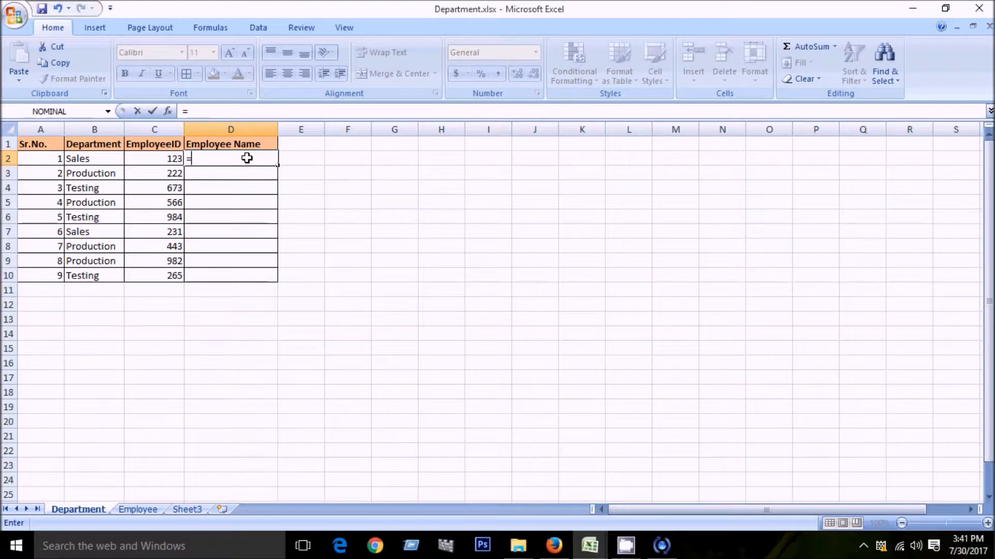
type("vlookup")
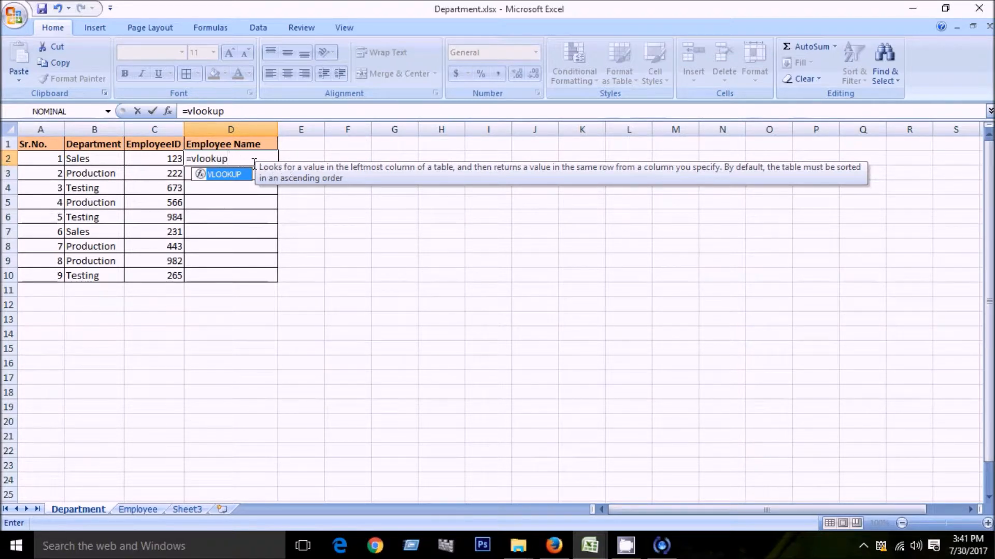
type("(")
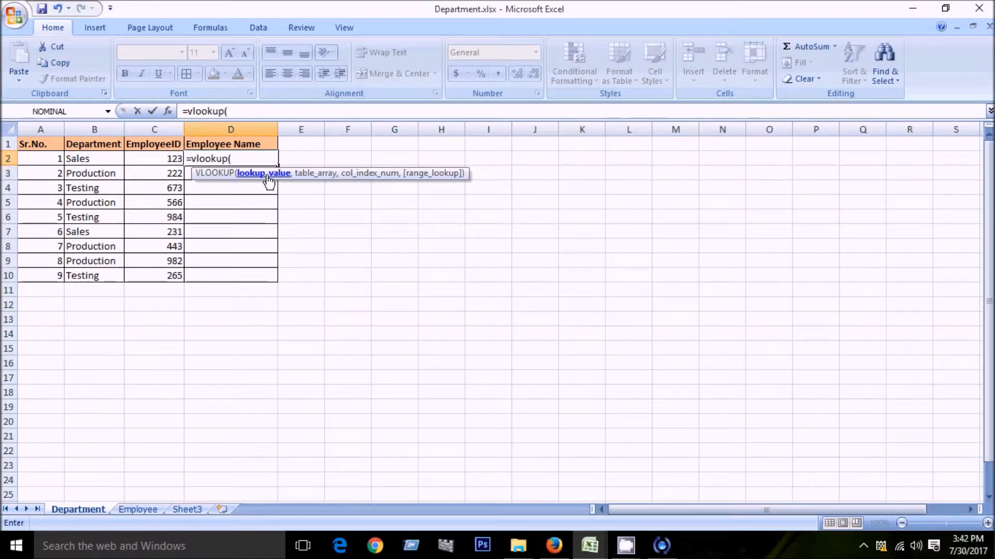
left_click(171, 159)
type(",")
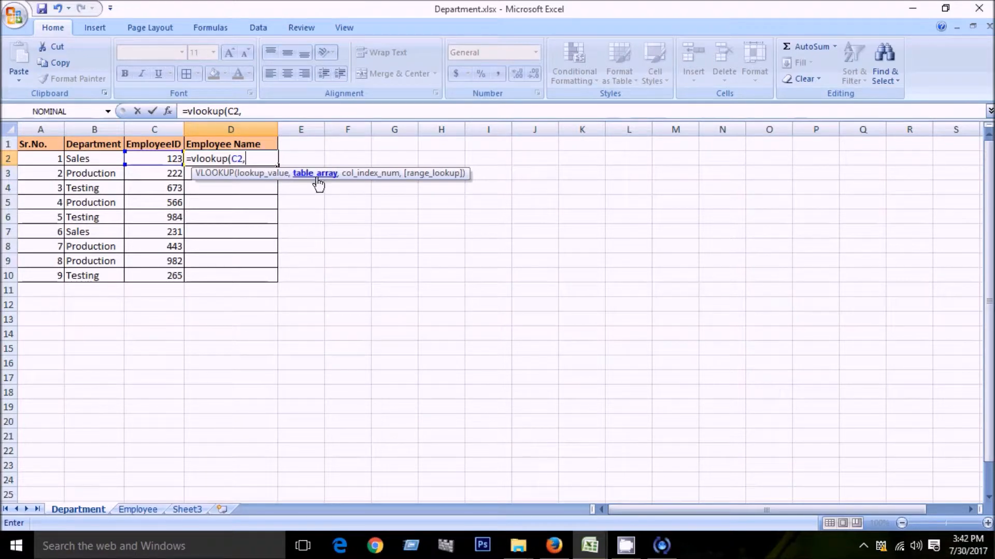
Set the formula's table array to the absolute range B2:C18 on Sheet1 of Employee.xlsx
key("alt+Tab")
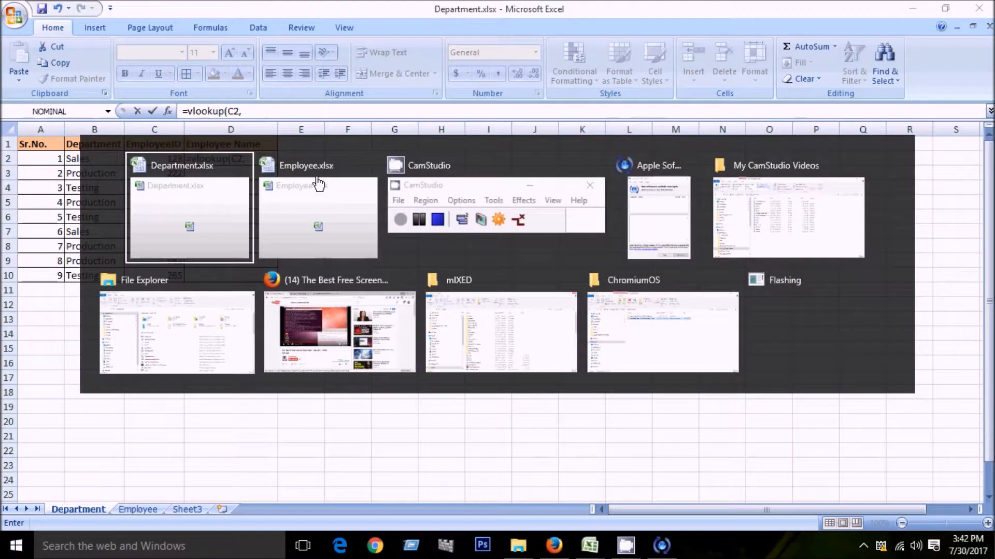
left_click(318, 186)
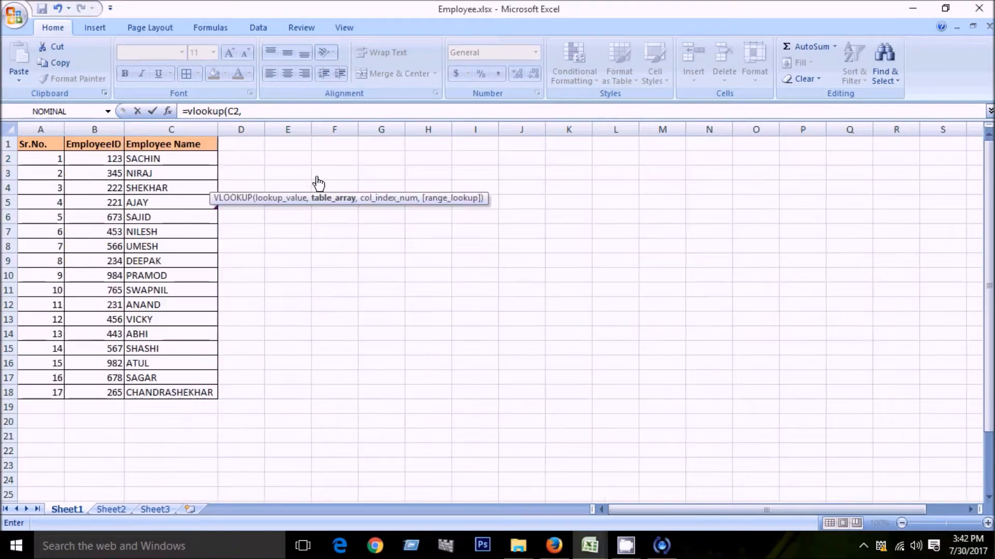
left_click(114, 159)
left_click_drag(110, 157, 206, 391)
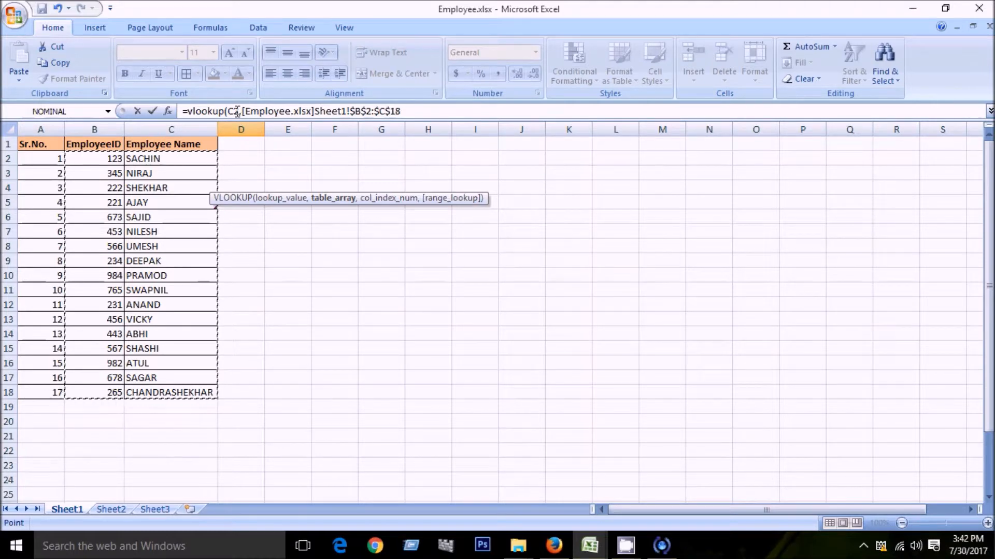
type(",")
left_click_drag(159, 393, 165, 394)
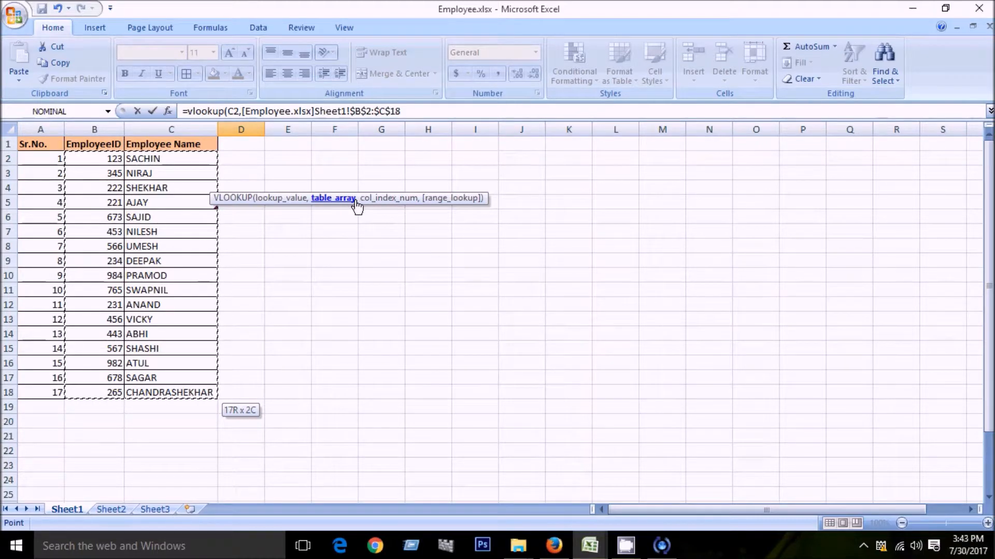
type(",")
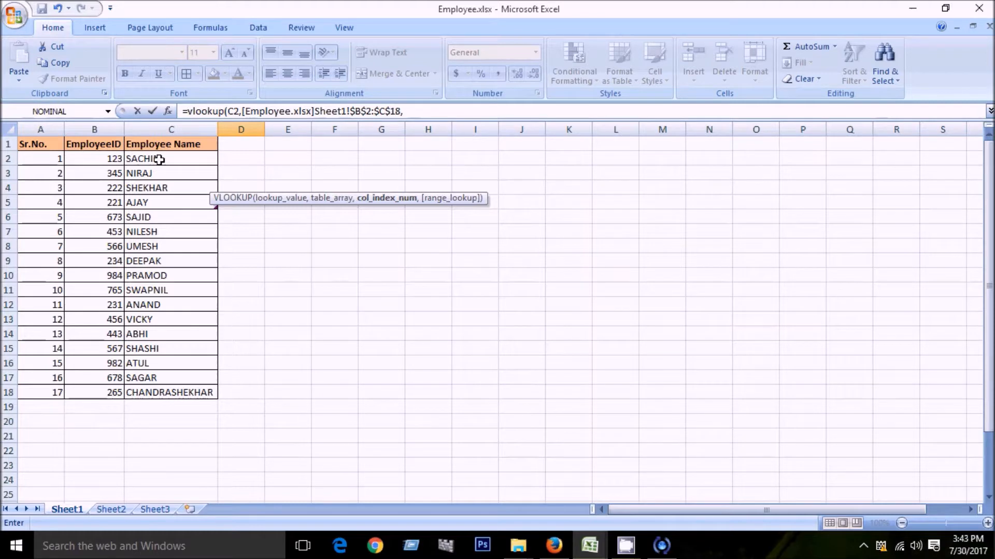
Complete the VLOOKUP with column index 2 and FALSE for an exact match, and enter the formula
left_click(408, 111)
type(",false")
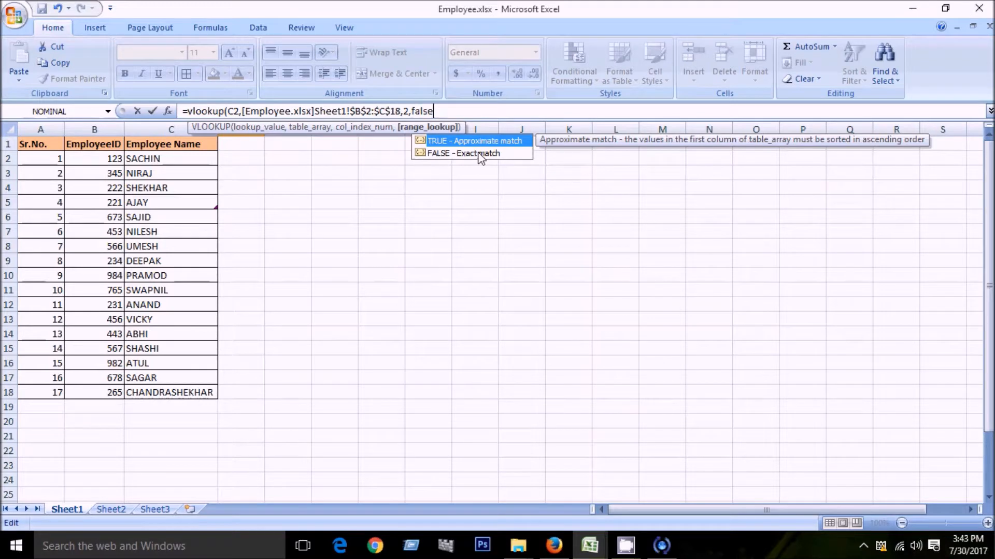
type(")")
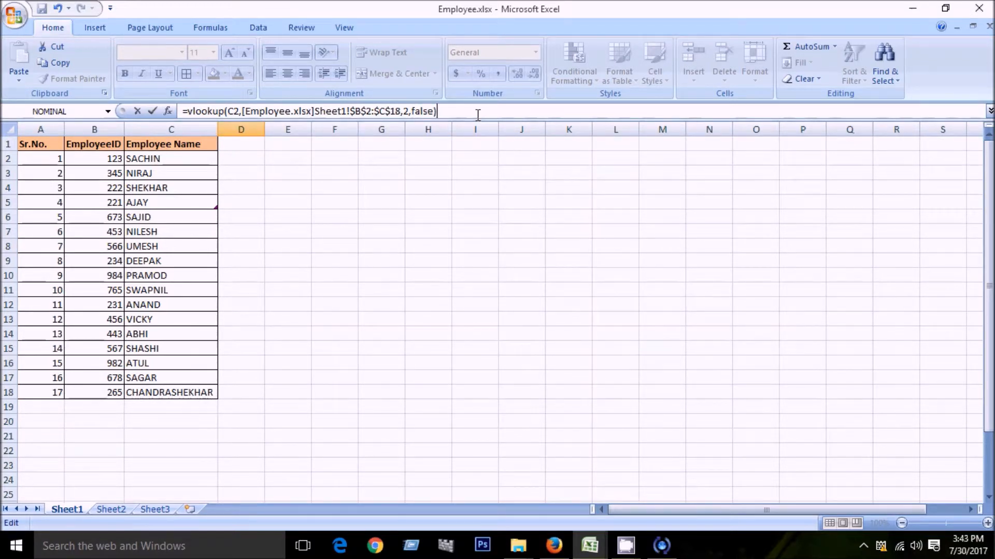
key("Return")
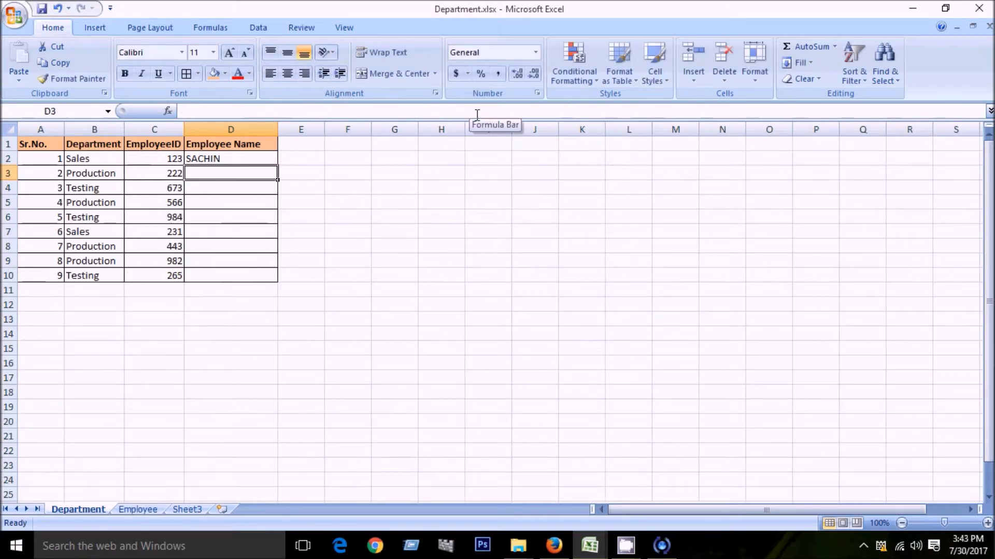
Fill the VLOOKUP formula from D2 down to D10 and check the copied formula in D4
left_click(225, 158)
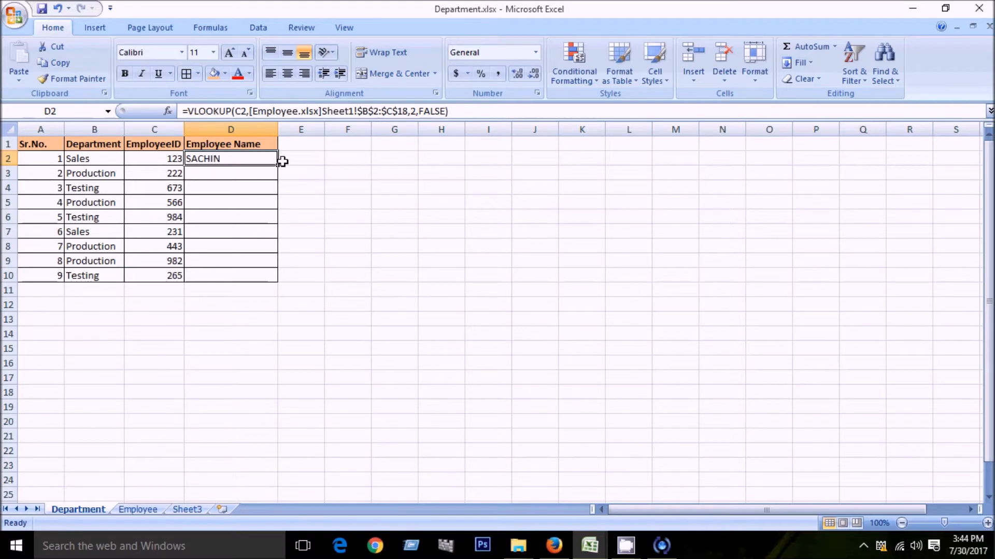
left_click_drag(279, 167, 279, 280)
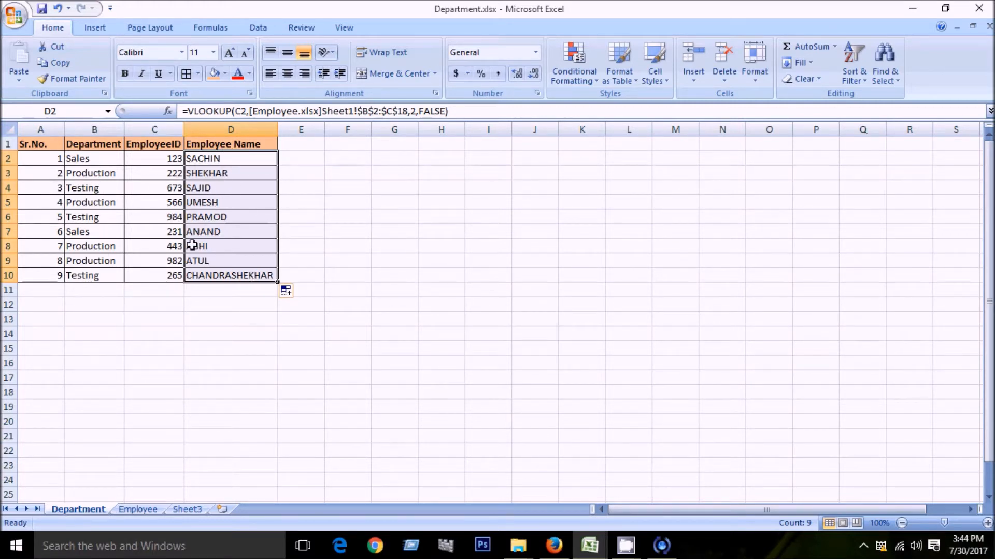
left_click(246, 188)
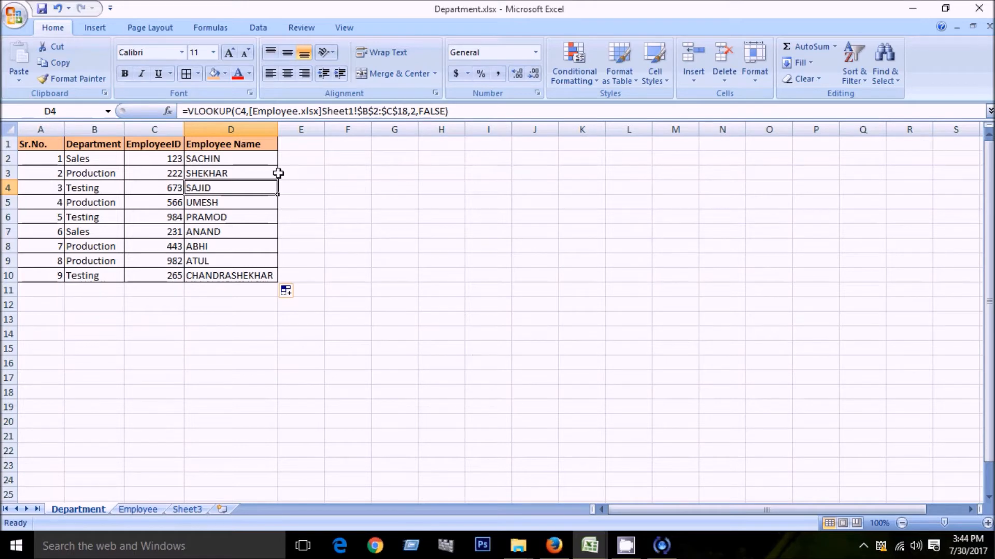
Examine the Employee.xlsx reference inside the D2 lookup formula, leaving the cell without editing it
left_click_drag(257, 161, 240, 281)
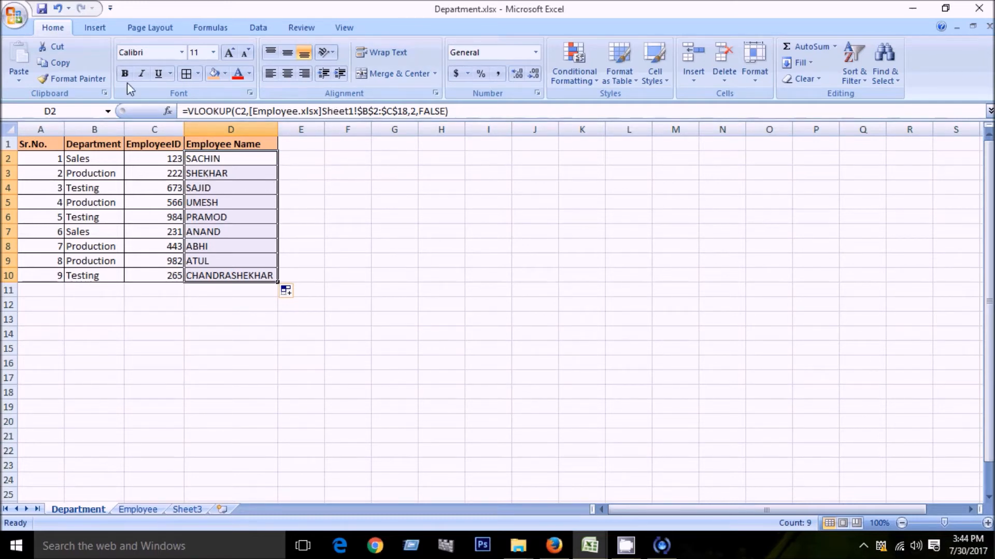
left_click(230, 162)
left_click_drag(230, 161, 219, 272)
left_click_drag(256, 112, 319, 111)
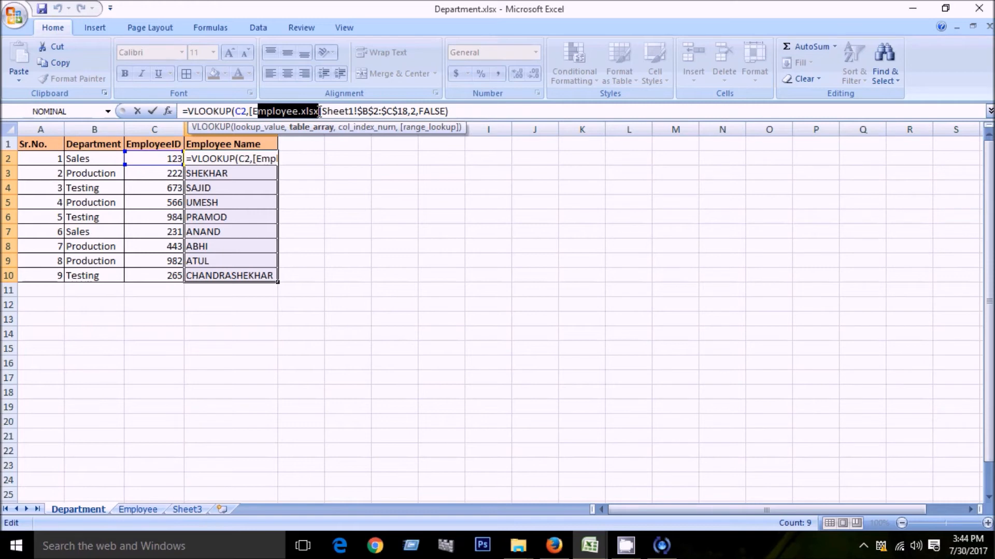
left_click(250, 158)
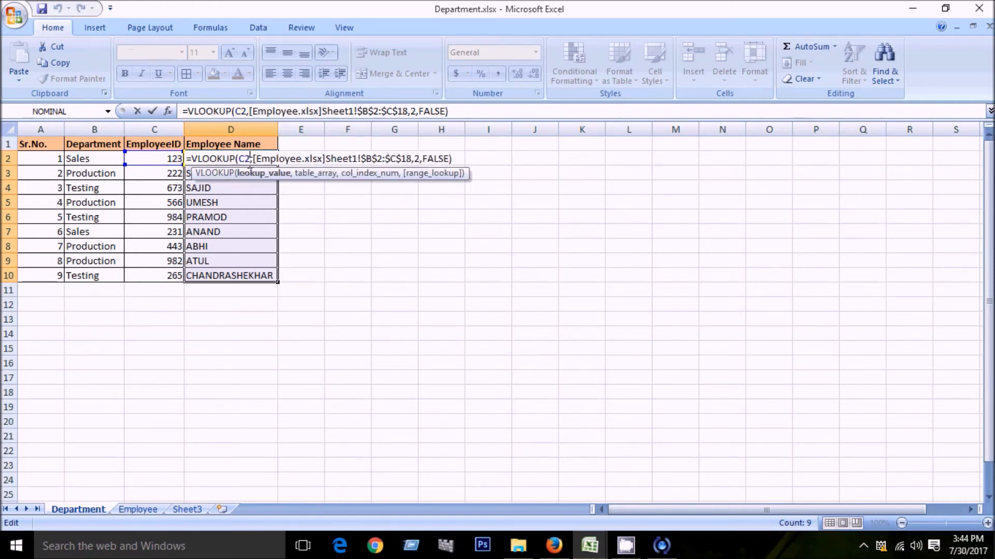
key("Escape")
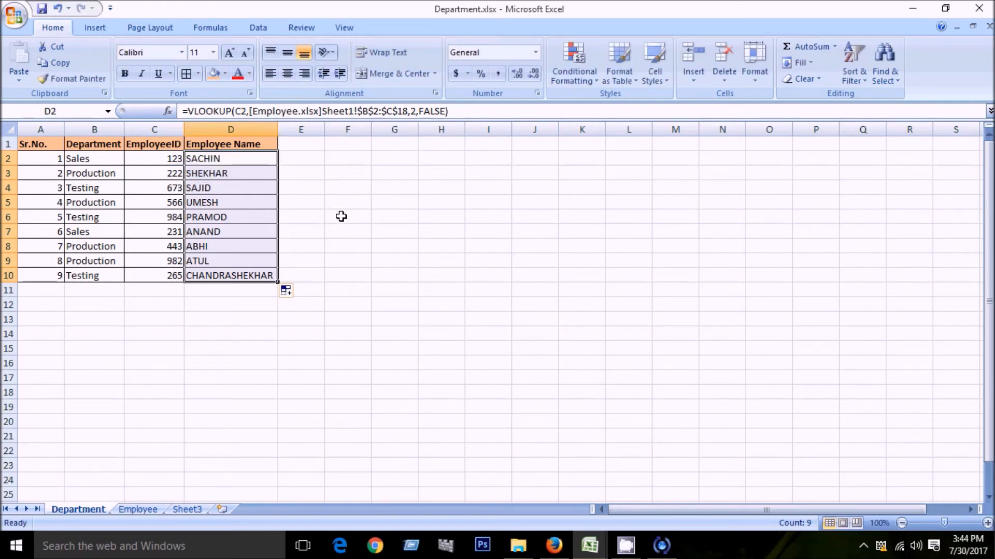
Copy D2:D10 and use Paste Special with Values in place to replace the lookup formulas with plain values
left_click(238, 158)
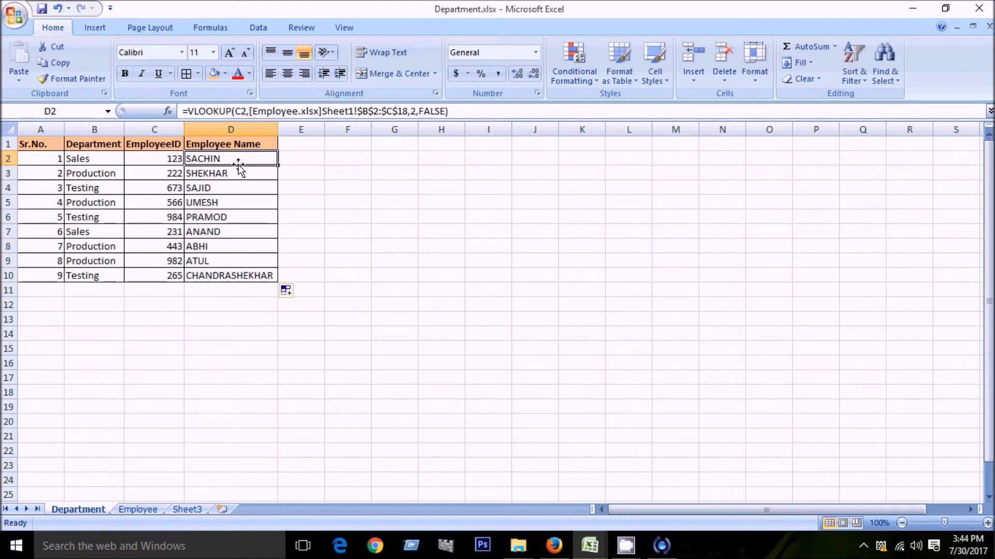
left_click(252, 276, "shift")
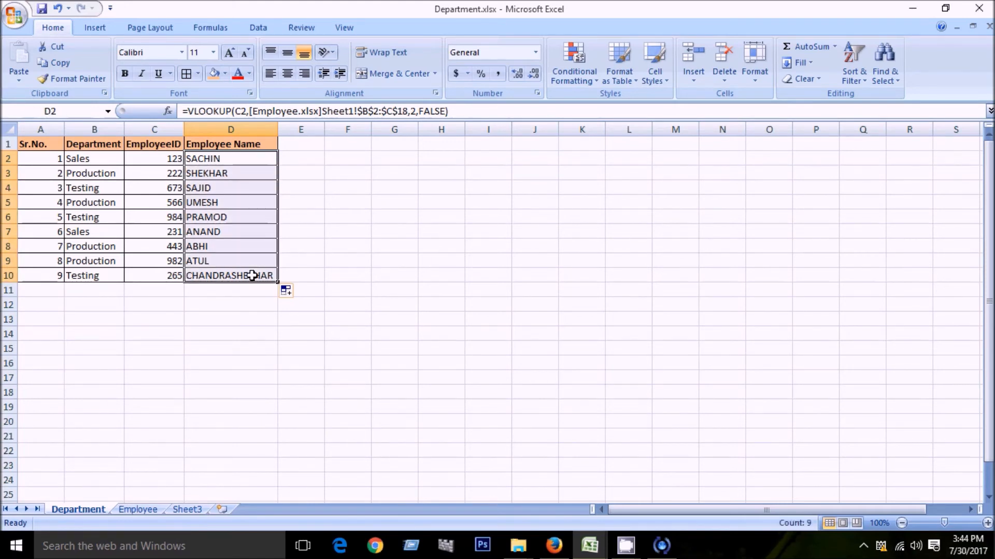
key("ctrl+c")
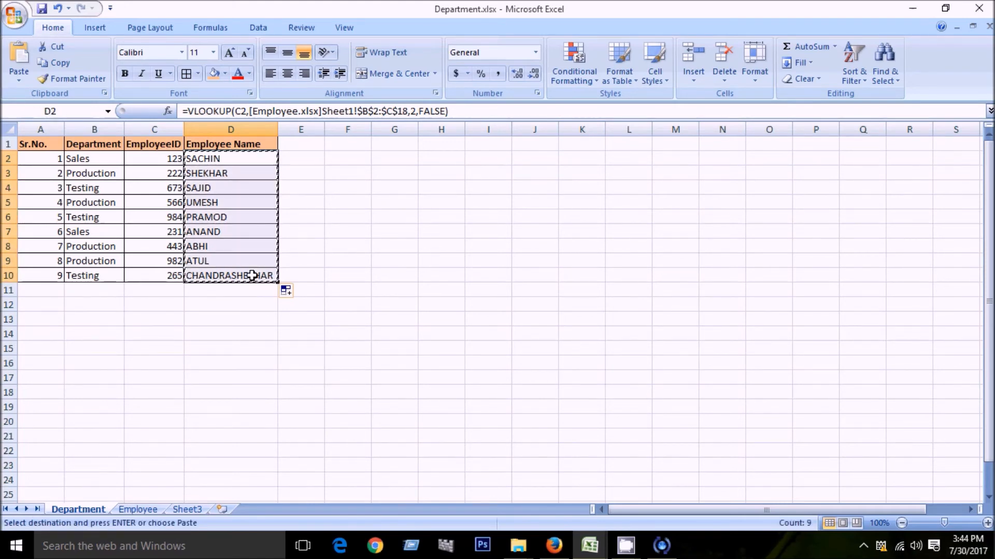
left_click(252, 158)
right_click(253, 158)
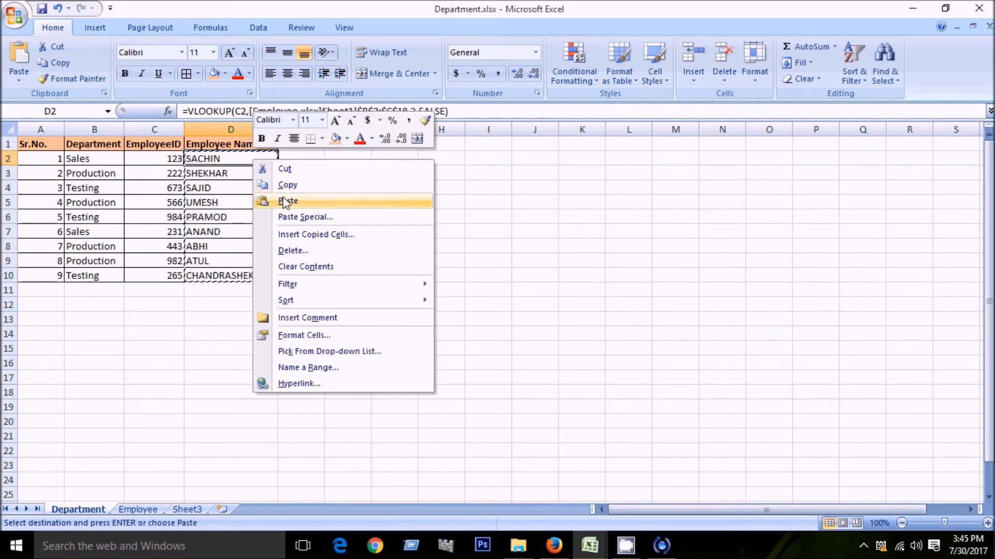
left_click(291, 217)
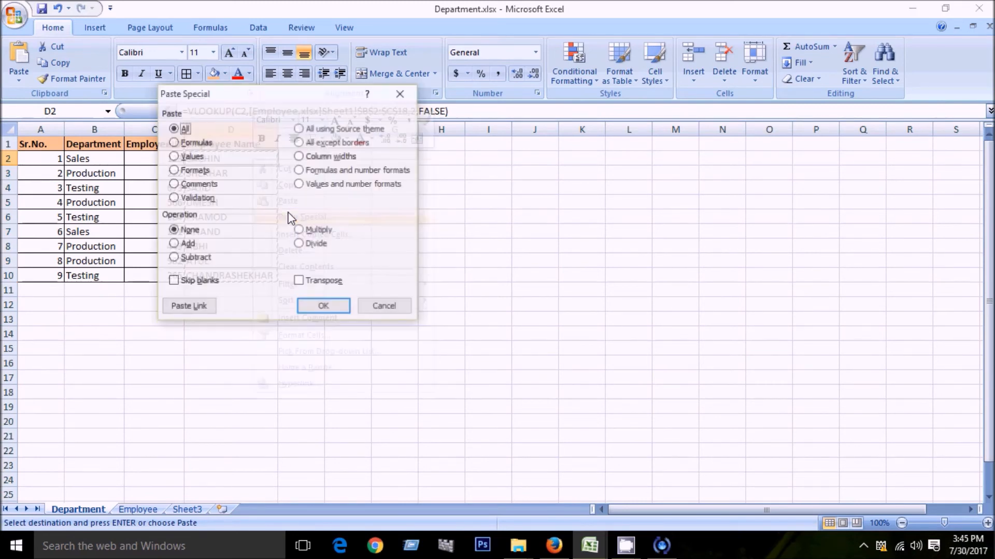
left_click(192, 159)
left_click(328, 310)
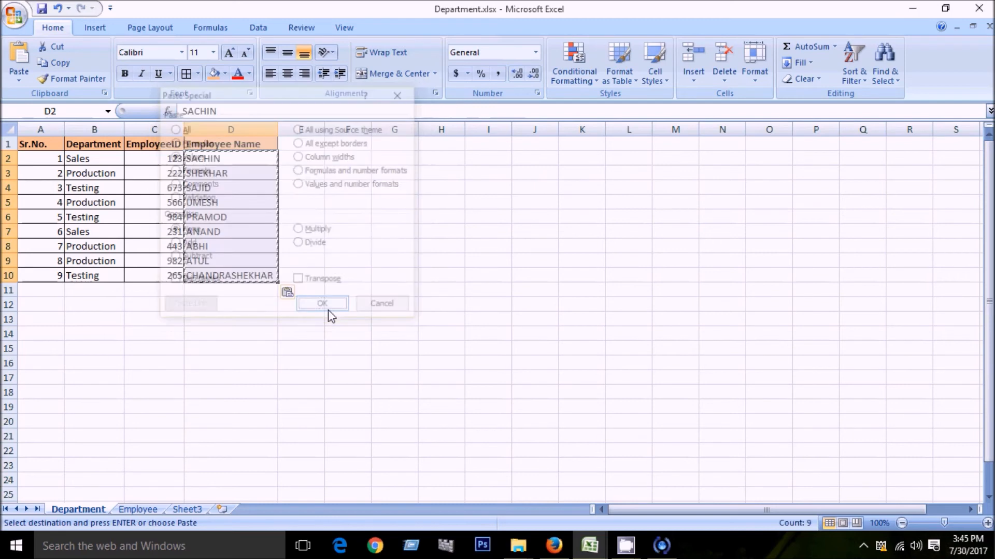
Check whether D2 and D3 hold plain values instead of VLOOKUP formulas, leaving the cell contents unedited
left_click(212, 162)
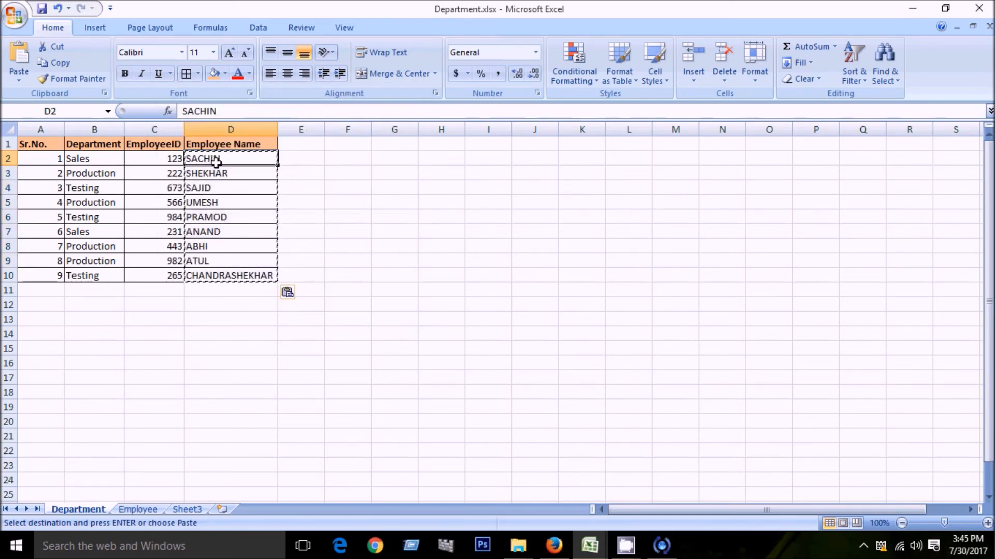
left_click(223, 171)
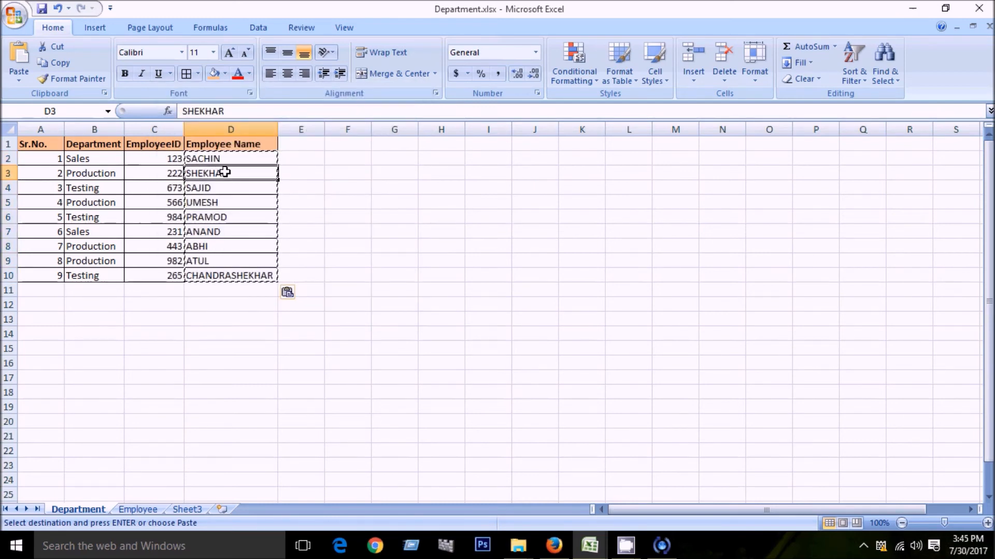
double_click(264, 112)
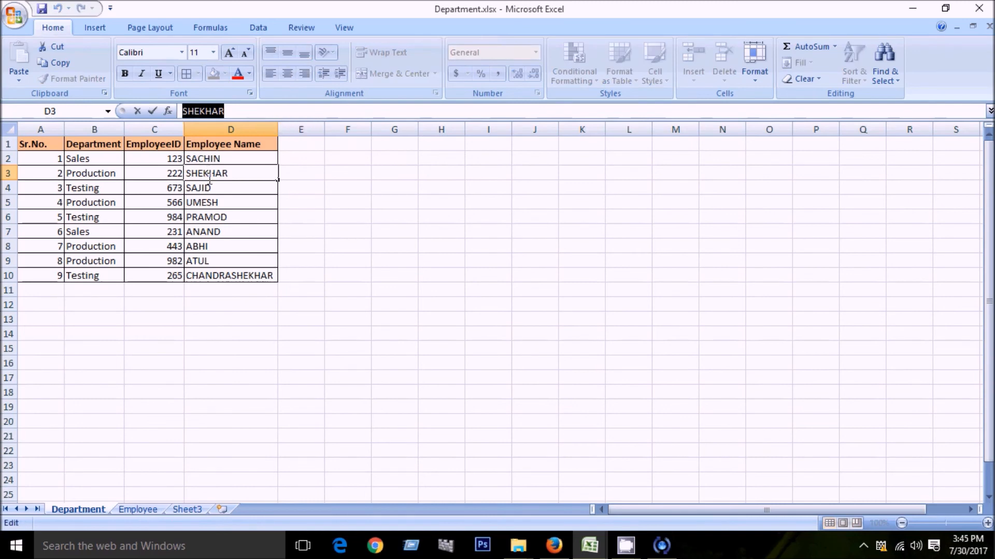
left_click(206, 199)
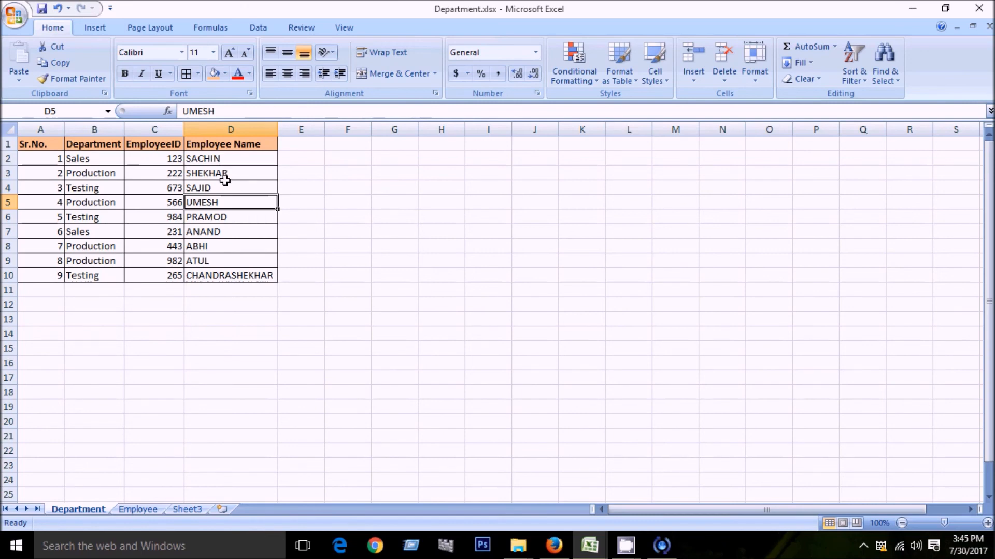
left_click(626, 546)
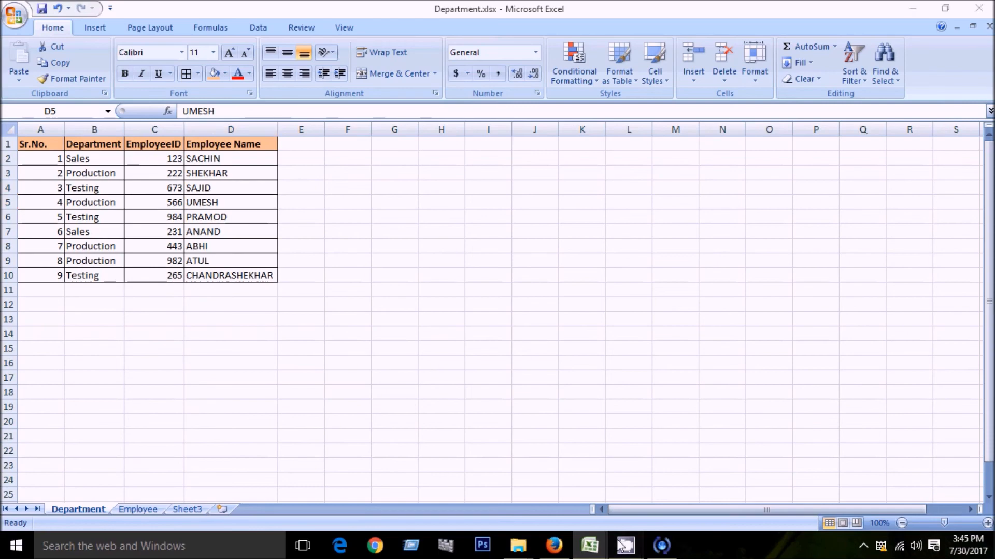
left_click(558, 489)
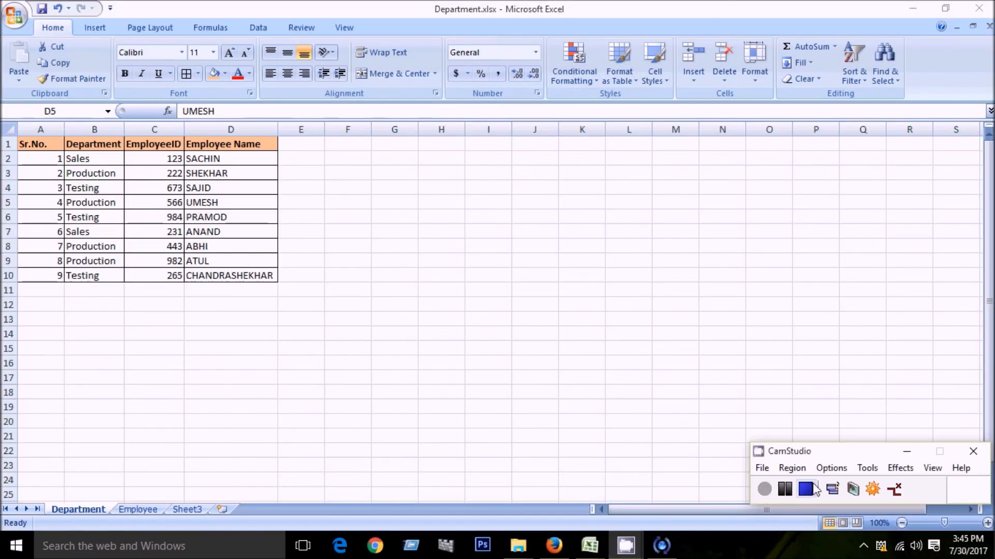